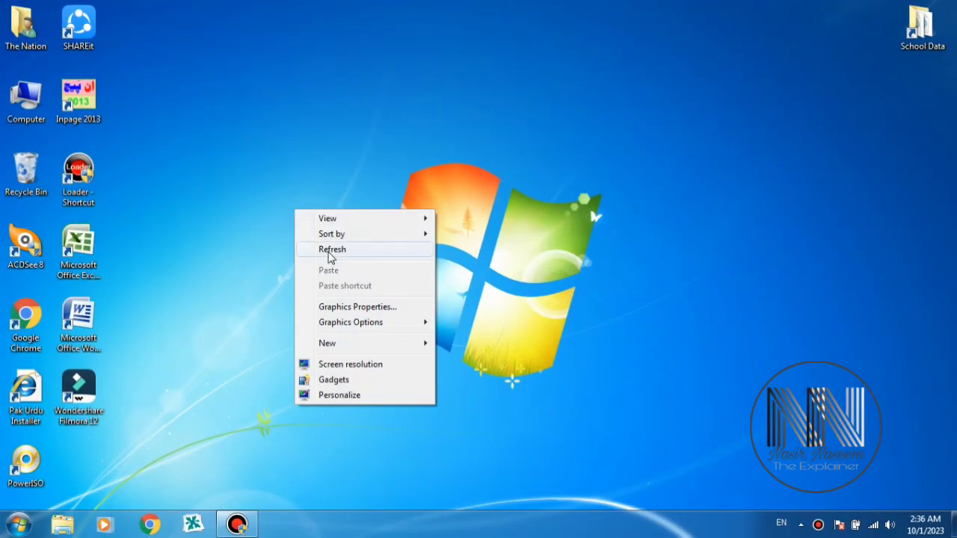
# Refresh the desktop, start Chrome and search Google for 'mumu emulator'
pyautogui.click(326, 249)
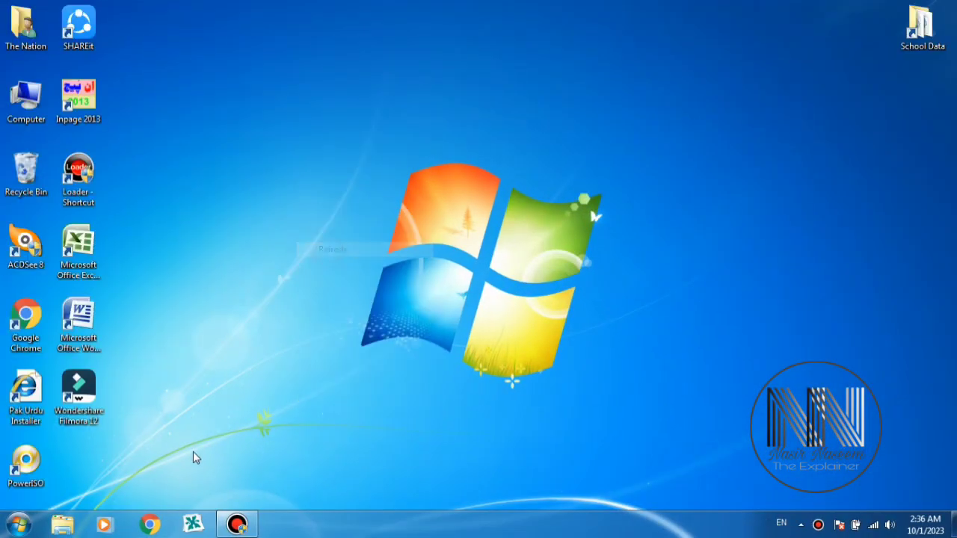
pyautogui.click(157, 523)
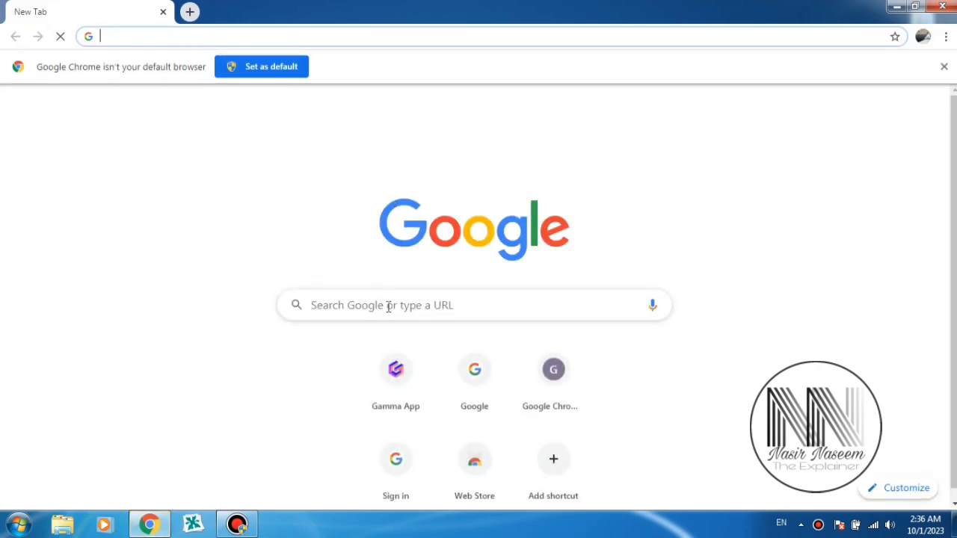
pyautogui.click(390, 303)
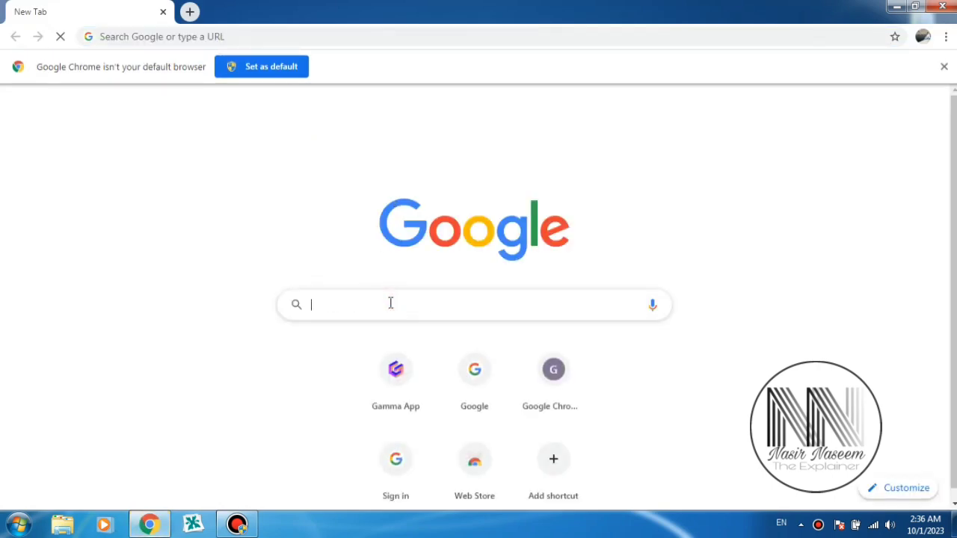
pyautogui.write('mumu')
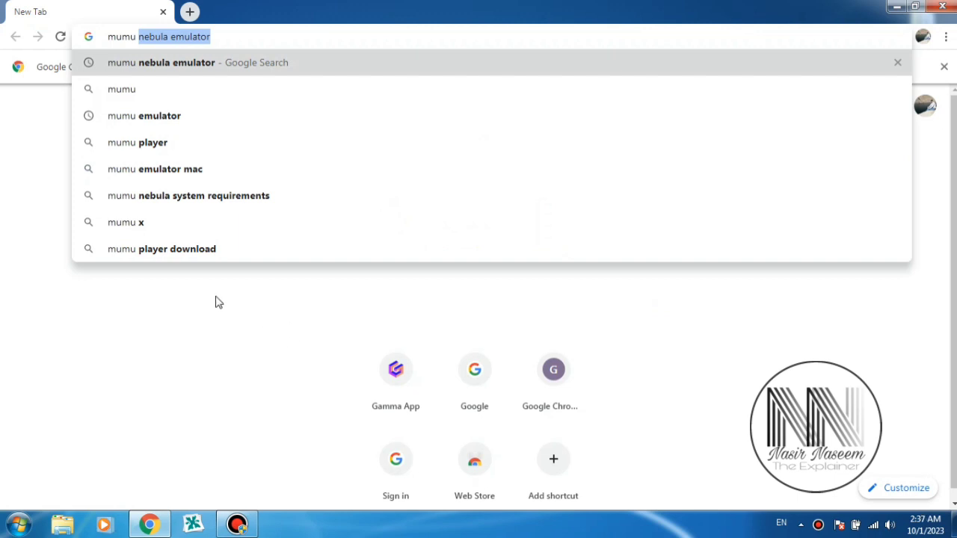
pyautogui.click(151, 123)
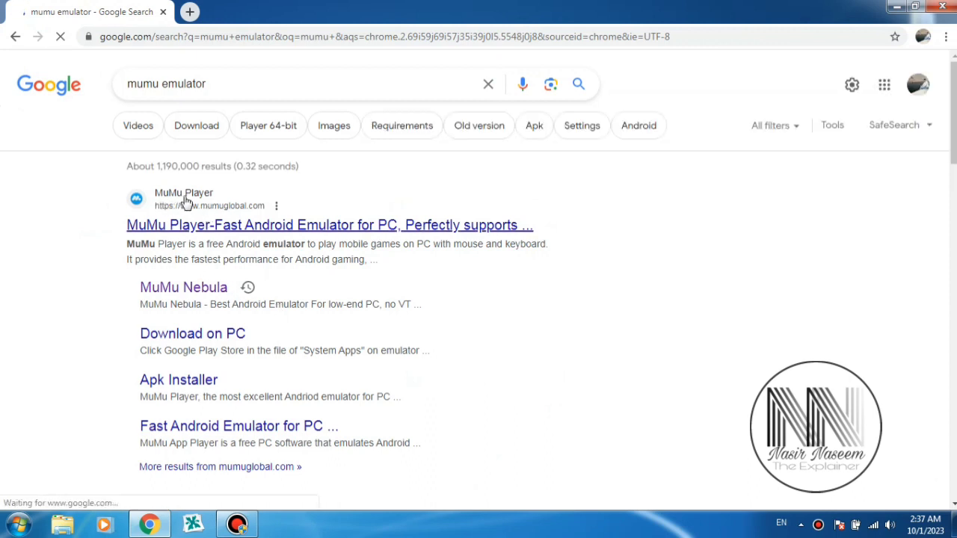
# Open the MuMu Player result from mumuglobal.com and scroll through its homepage
pyautogui.click(229, 226)
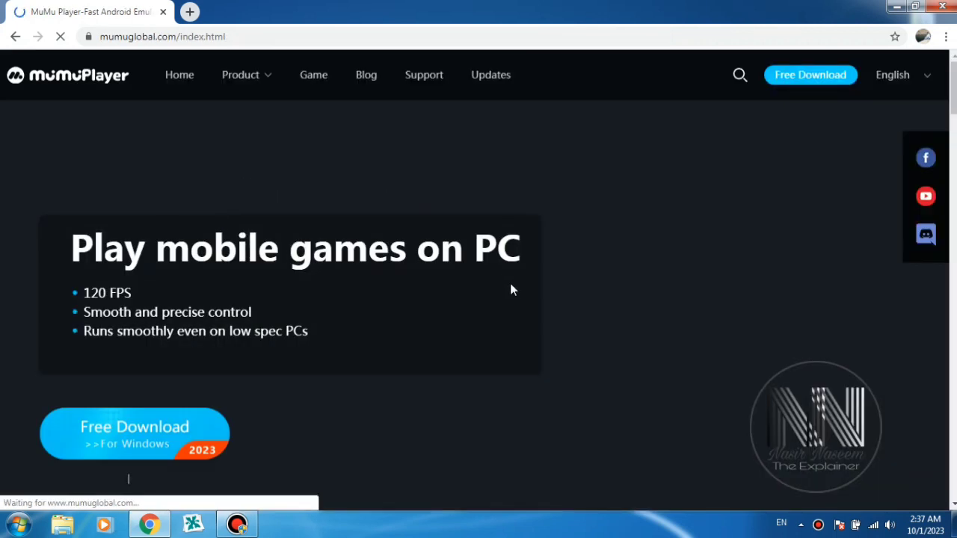
pyautogui.scroll(-4, 161, 248)
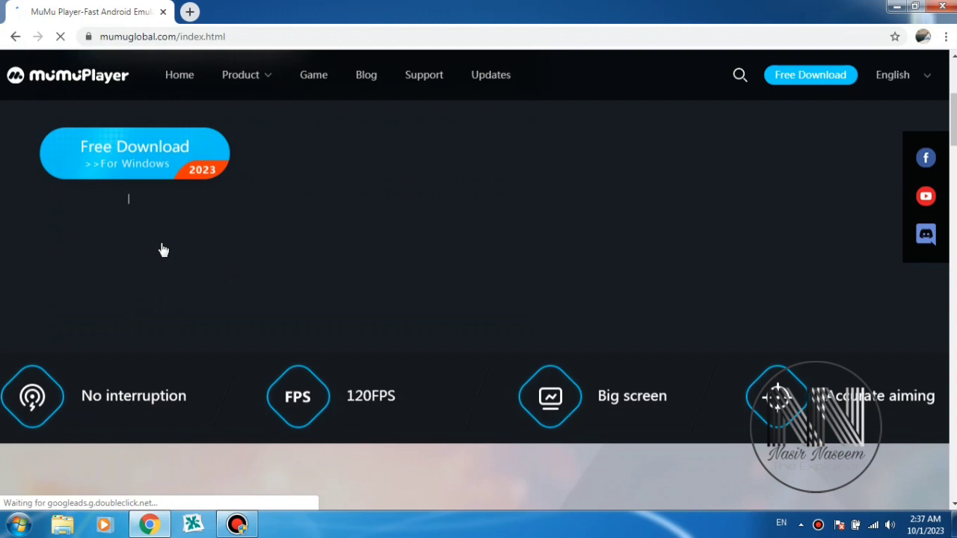
pyautogui.scroll(1, 163, 250)
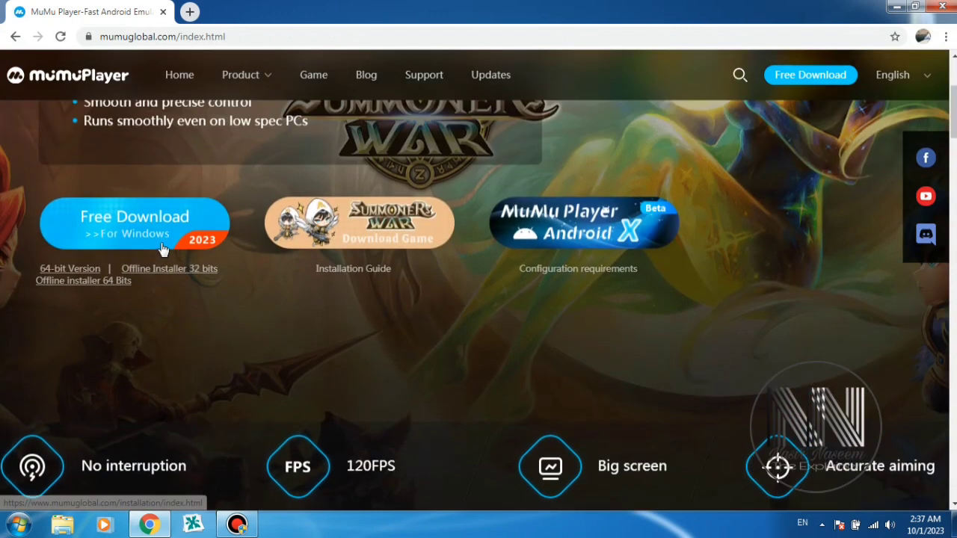
pyautogui.scroll(3, 162, 248)
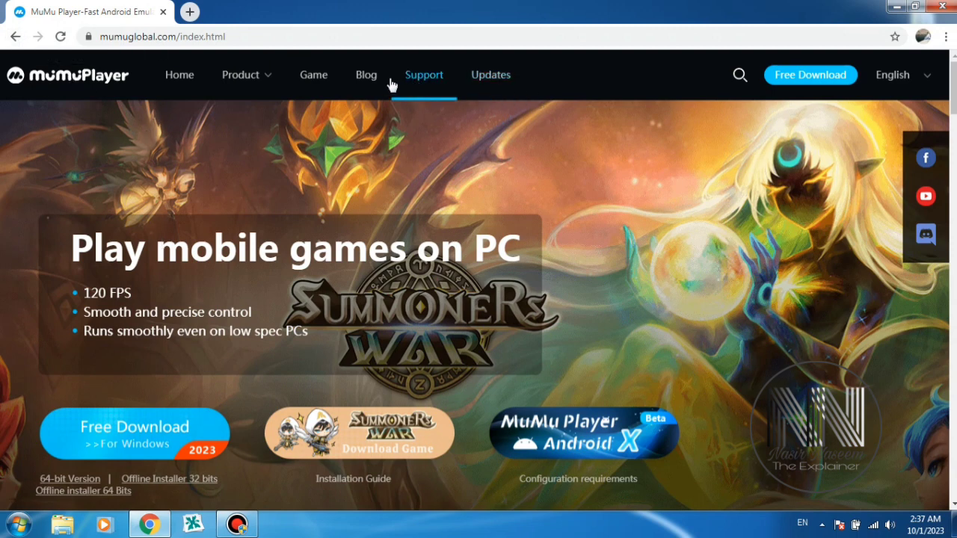
pyautogui.moveTo(240, 75)
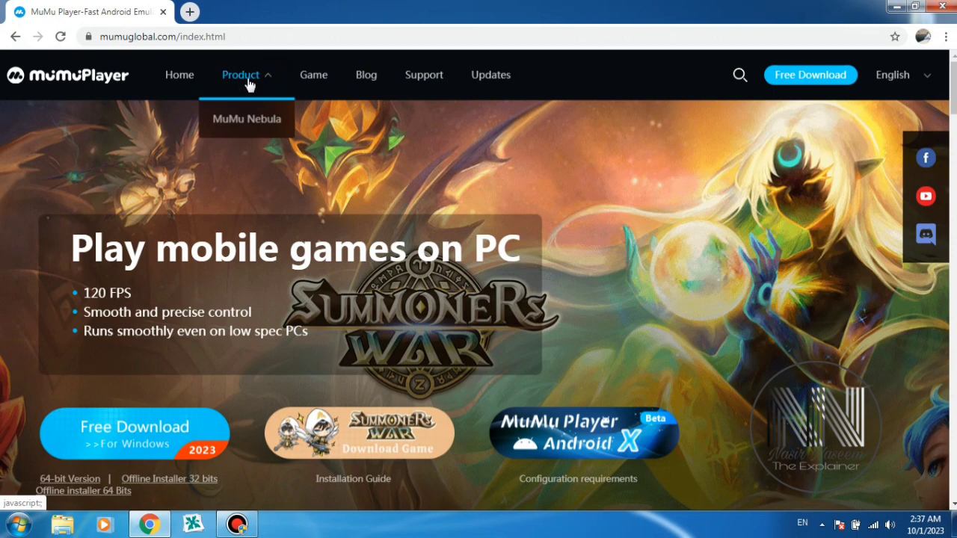
# Open the MuMu Nebula page and browse its low-end PC and Android 7 slides
pyautogui.click(233, 124)
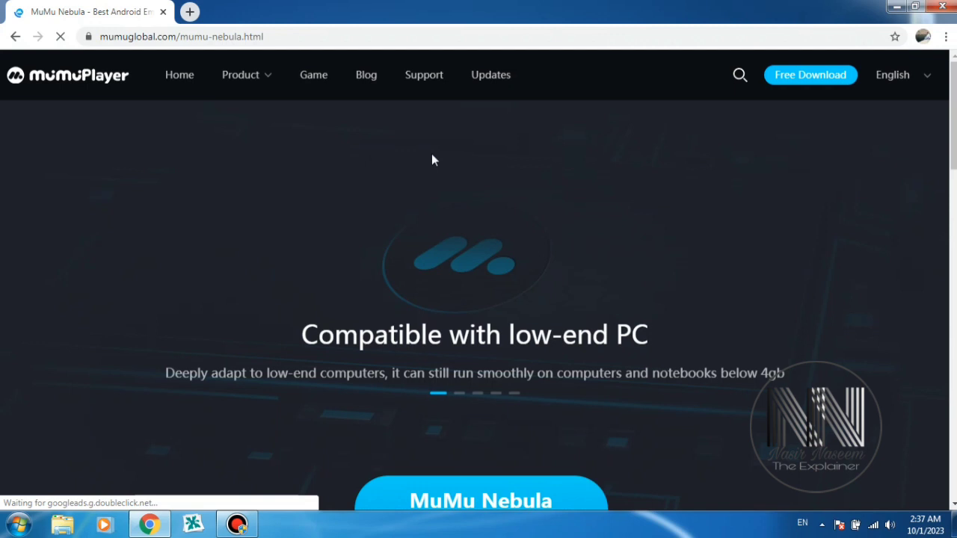
pyautogui.scroll(-2, 527, 222)
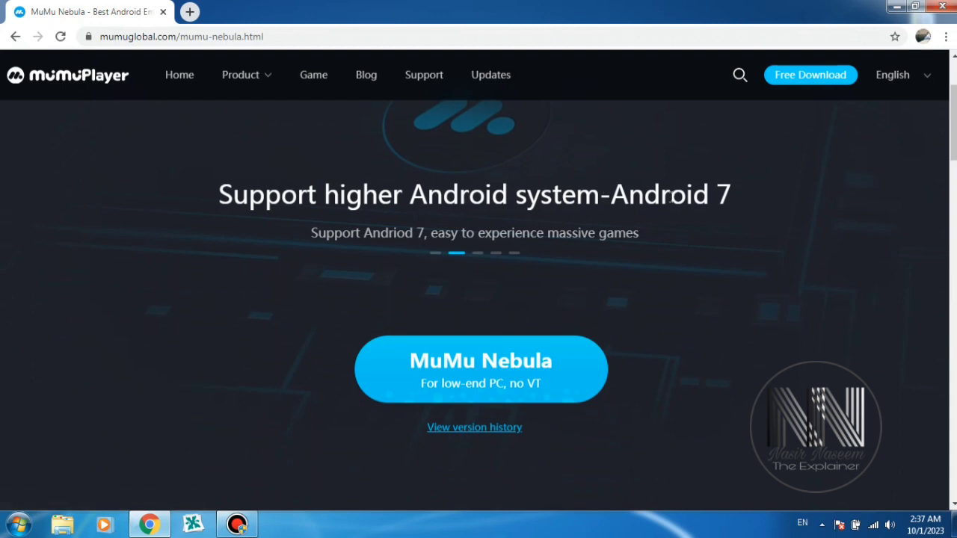
pyautogui.moveTo(628, 196); pyautogui.dragTo(696, 196)
pyautogui.click(620, 201)
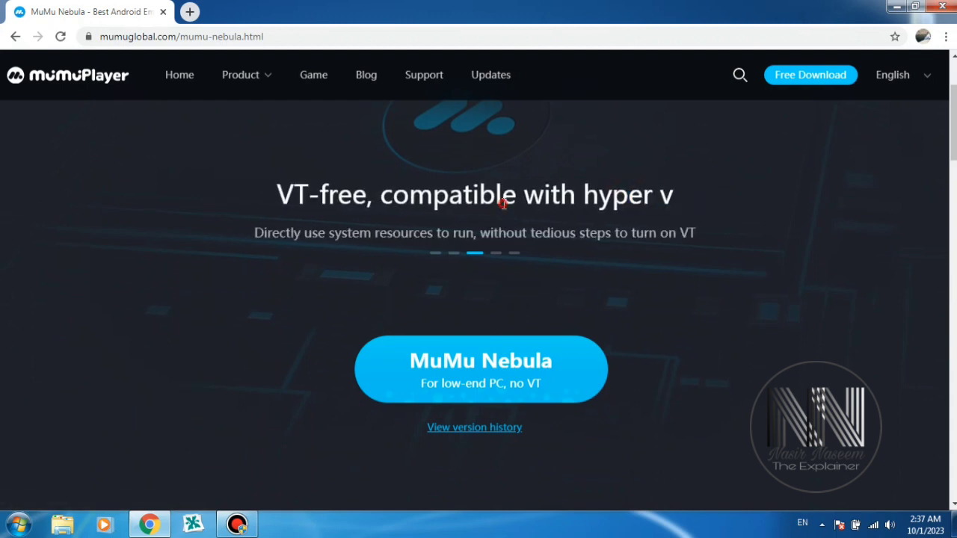
pyautogui.click(439, 254)
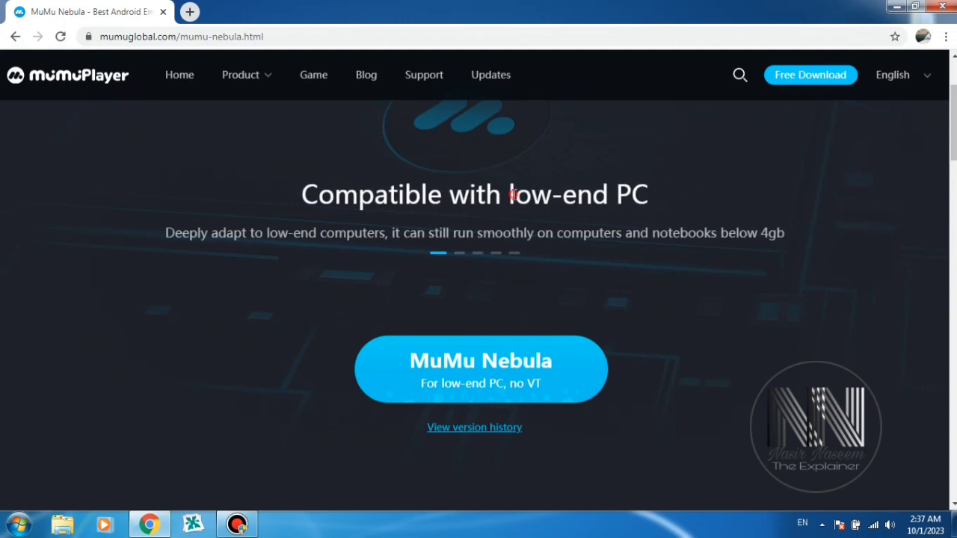
pyautogui.moveTo(511, 194); pyautogui.dragTo(675, 191)
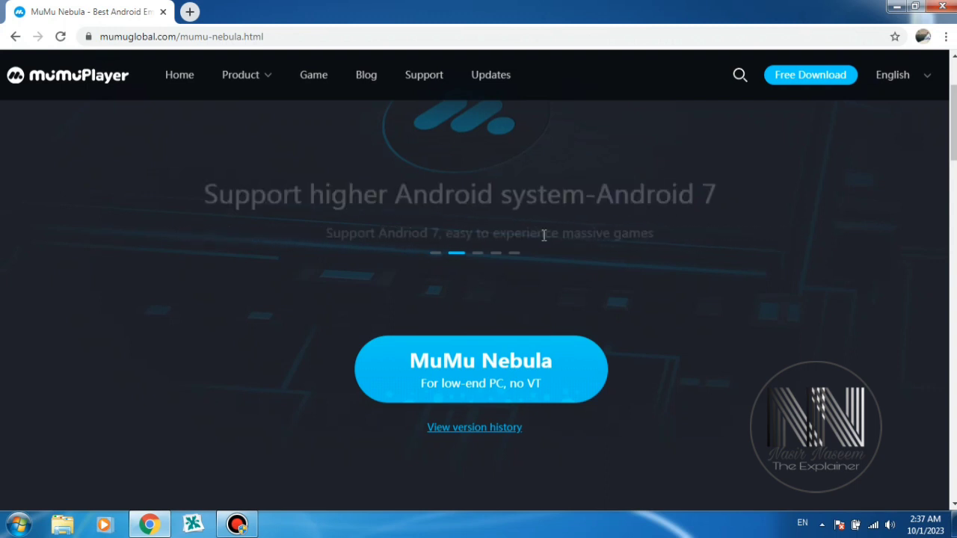
pyautogui.moveTo(622, 196); pyautogui.dragTo(726, 200)
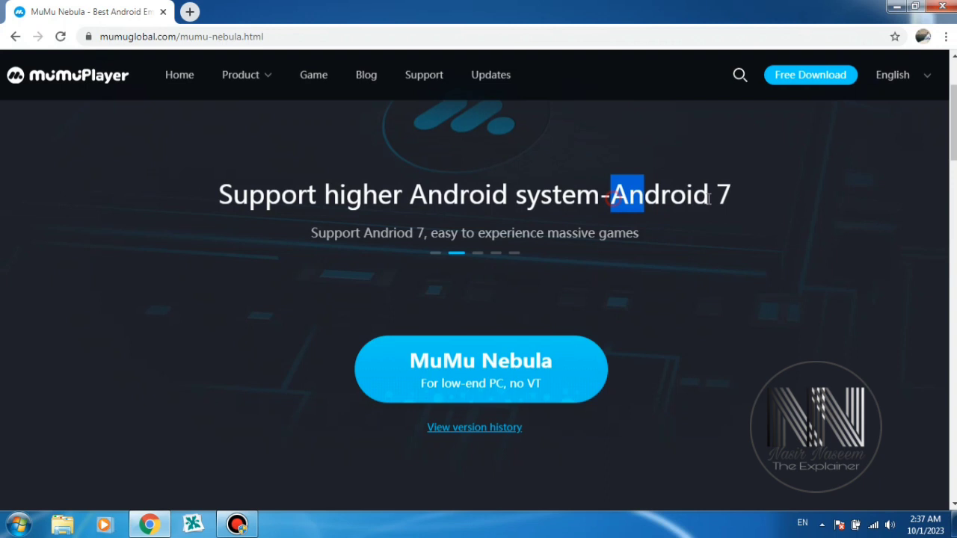
# Download the MuMu Nebula installer and show it in the Downloads folder
pyautogui.click(485, 364)
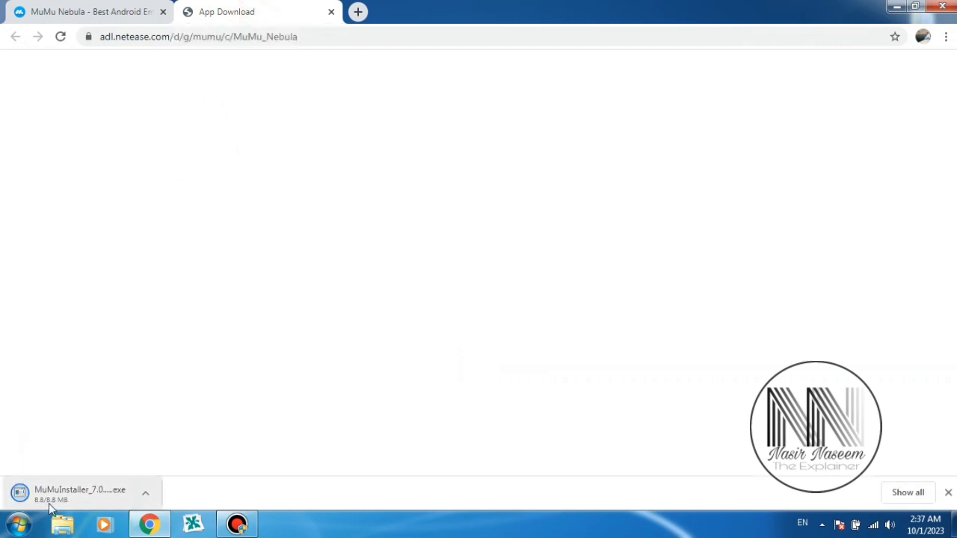
pyautogui.click(145, 494)
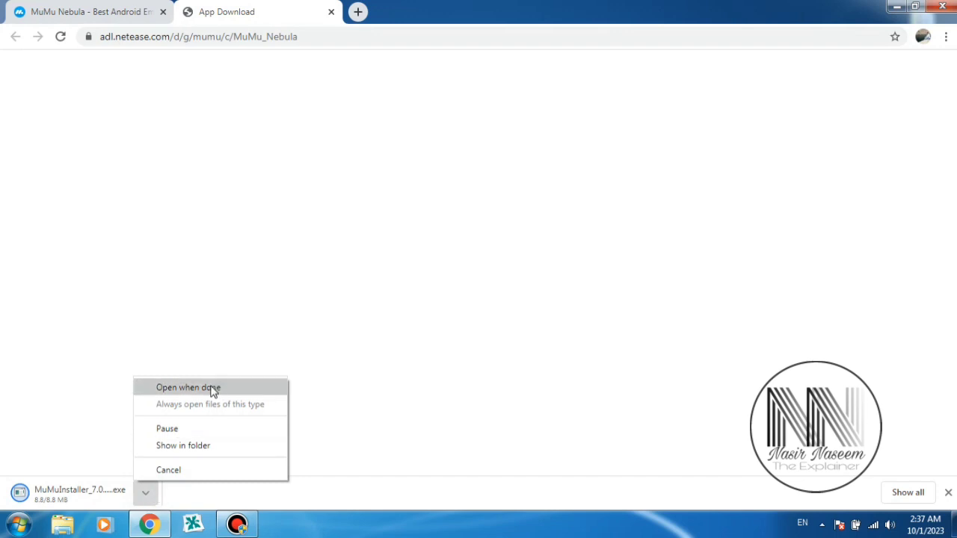
pyautogui.click(195, 446)
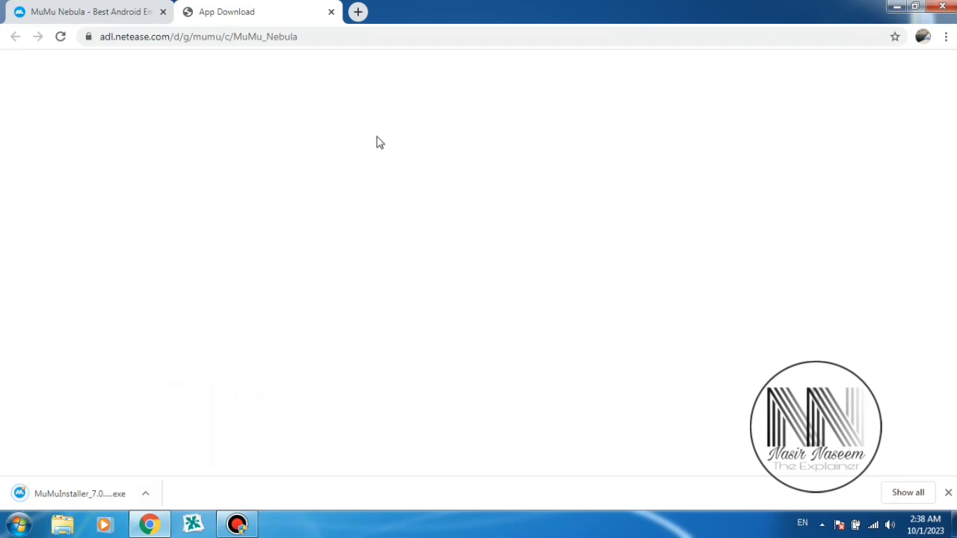
pyautogui.click(146, 496)
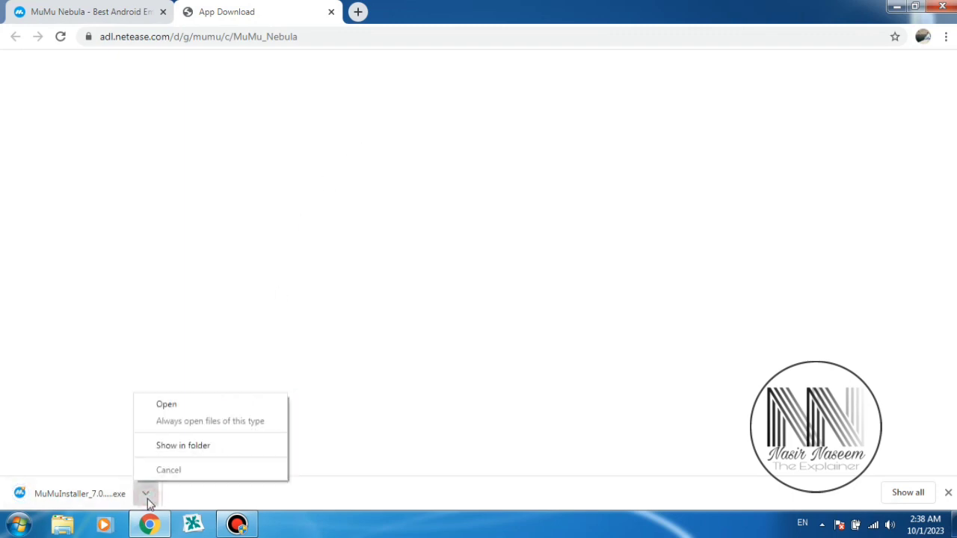
pyautogui.click(182, 449)
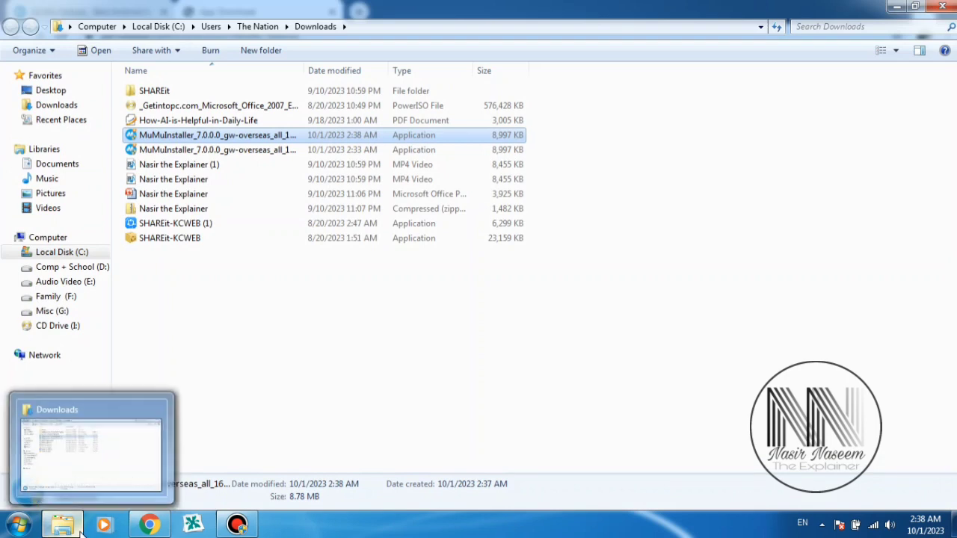
# Run the newest MuMuInstaller file from the Downloads folder
pyautogui.click(337, 385)
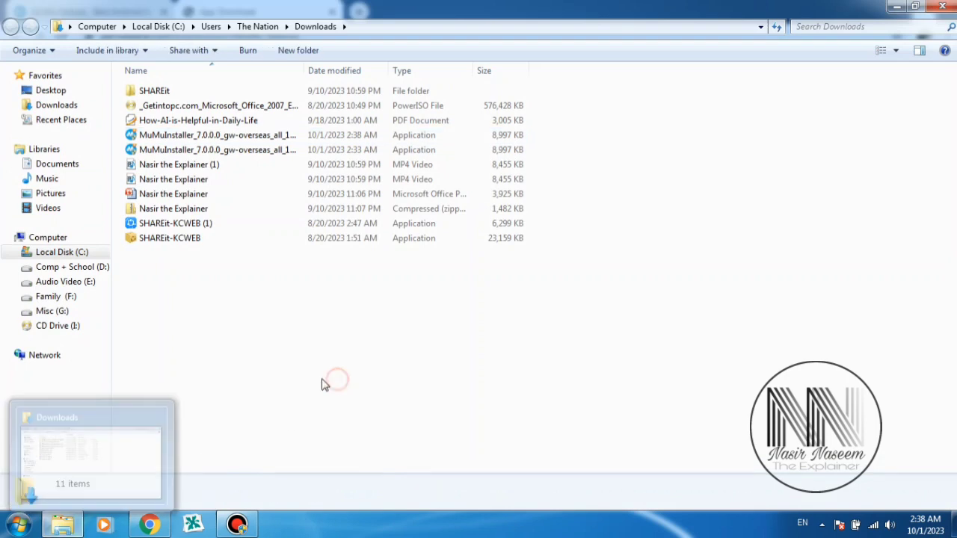
pyautogui.click(188, 137)
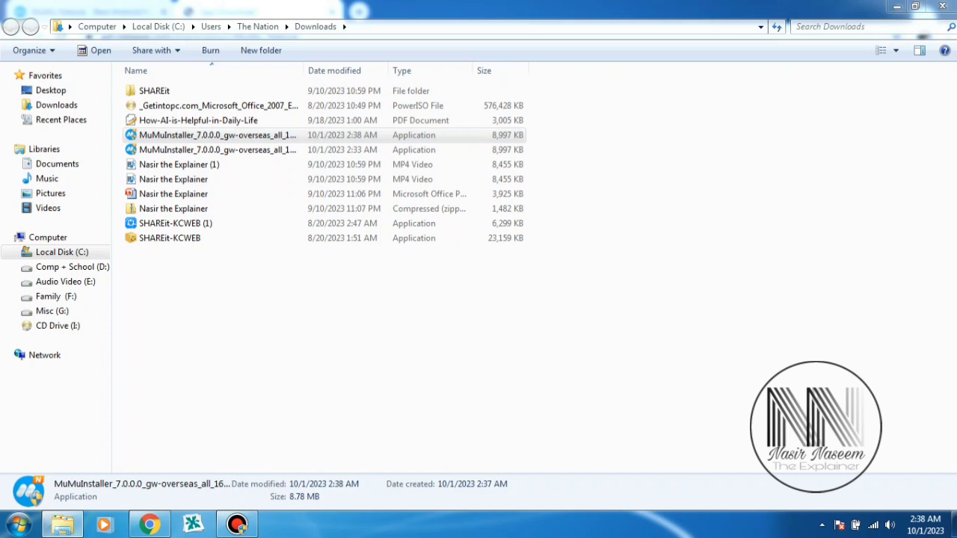
pyautogui.press('Return')
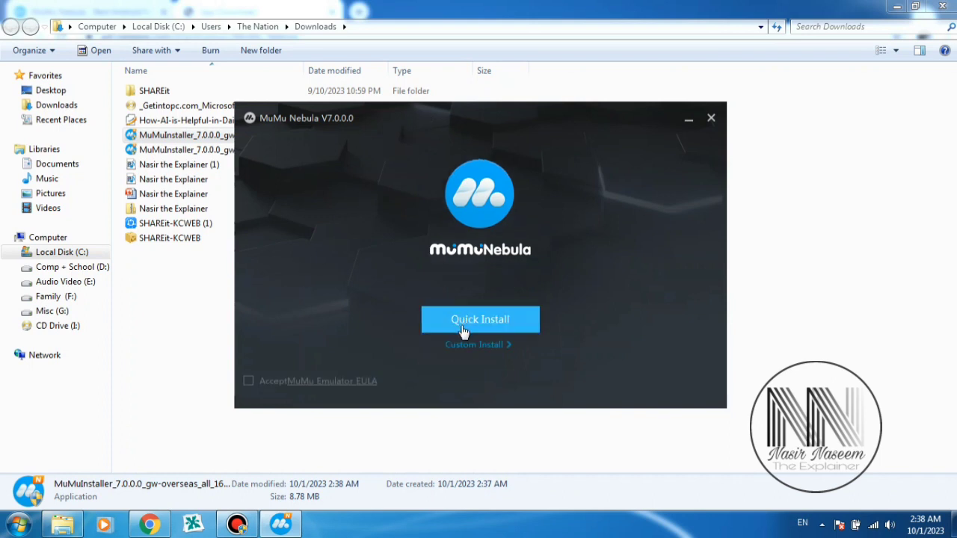
# Choose Quick Install, accept the MuMu Emulator EULA and start the installation
pyautogui.click(464, 323)
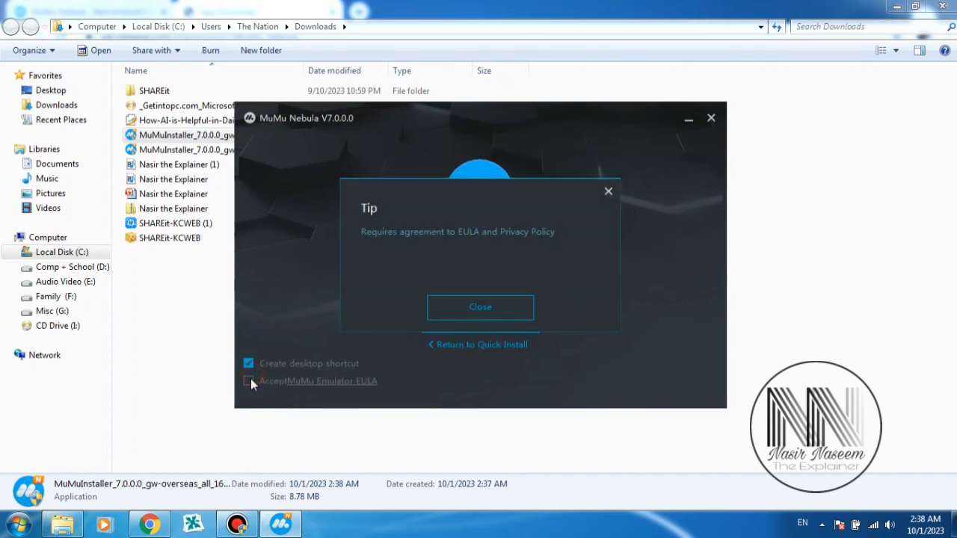
pyautogui.click(457, 308)
pyautogui.click(249, 382)
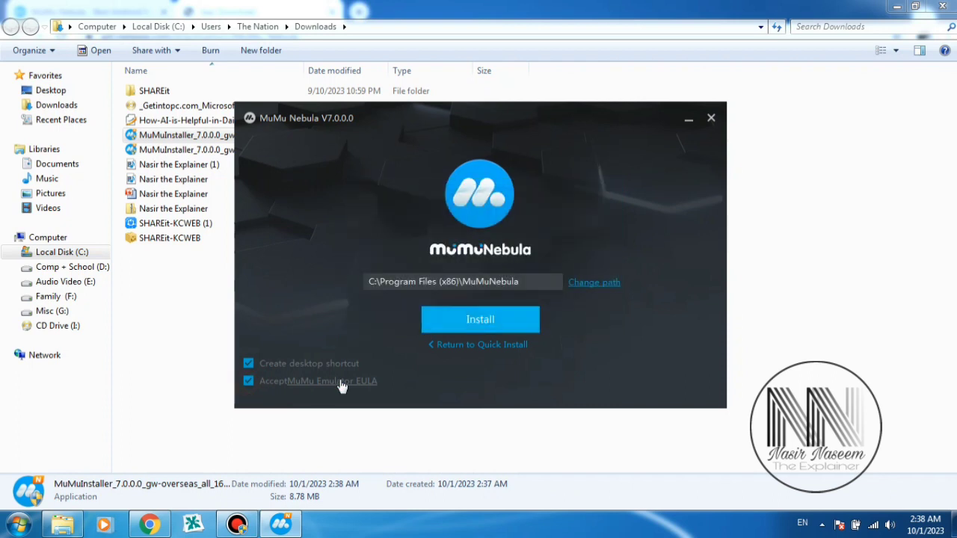
pyautogui.click(482, 320)
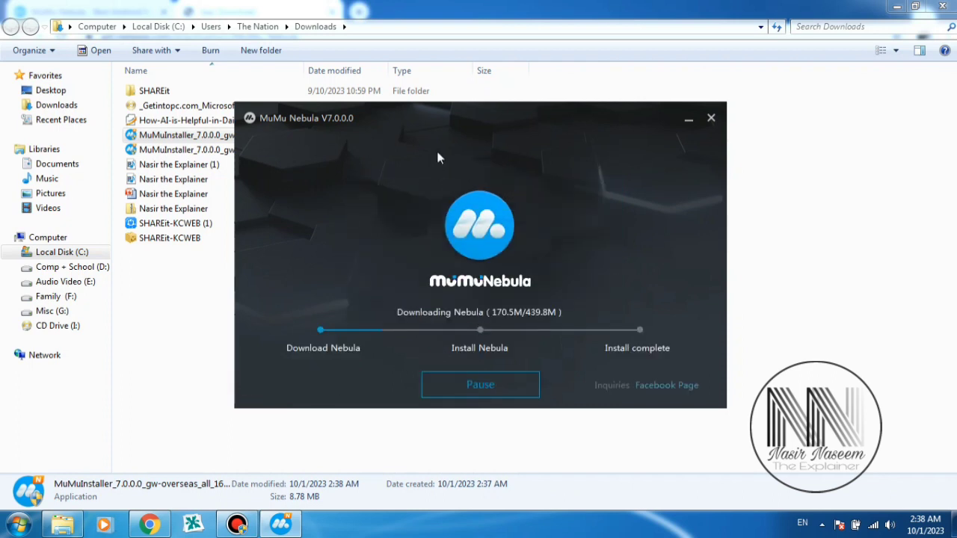
# Close the Downloads window, minimize Chrome and reposition the installer while it downloads
pyautogui.moveTo(478, 114); pyautogui.dragTo(393, 93)
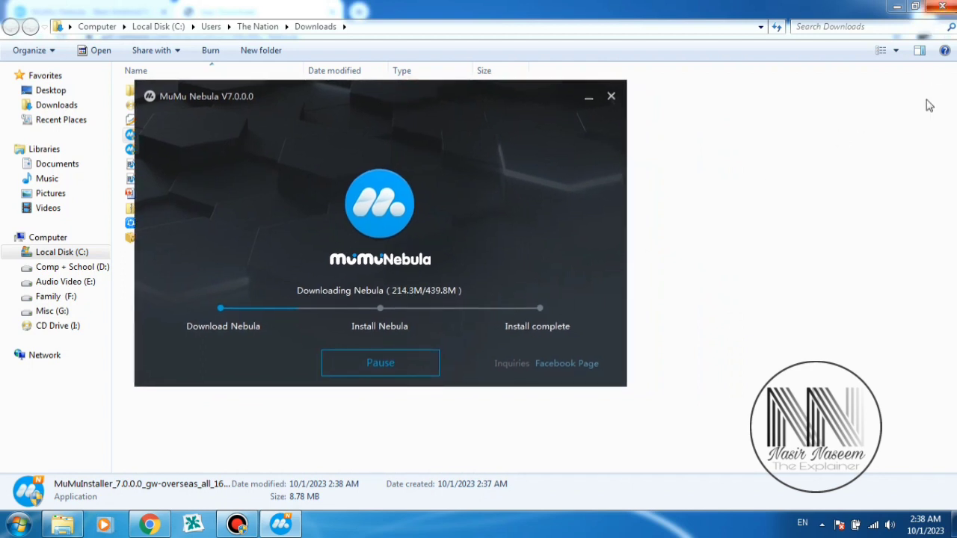
pyautogui.click(936, 8)
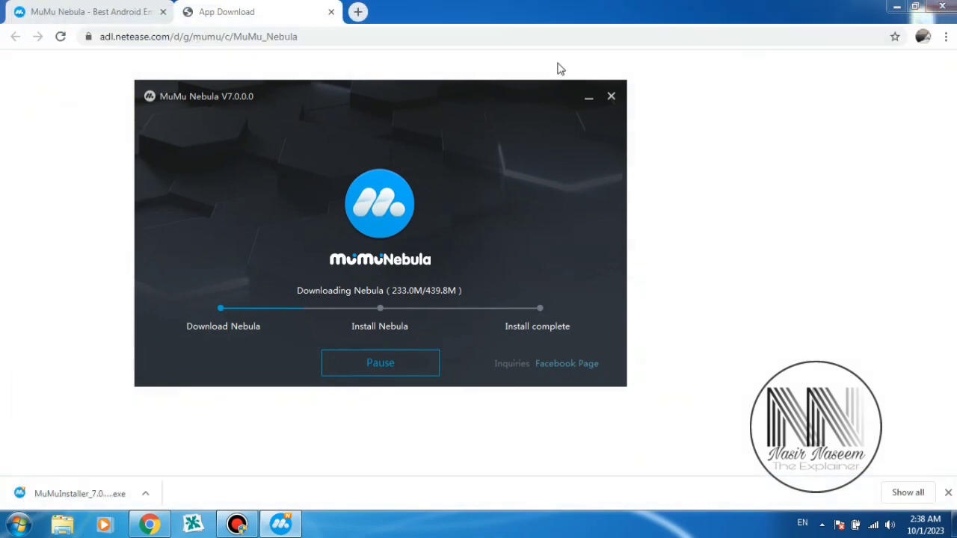
pyautogui.click(896, 6)
pyautogui.moveTo(446, 104)
pyautogui.mouseDown()
pyautogui.moveTo(484, 106)
pyautogui.moveTo(335, 118)
pyautogui.moveTo(336, 102)
pyautogui.mouseUp()
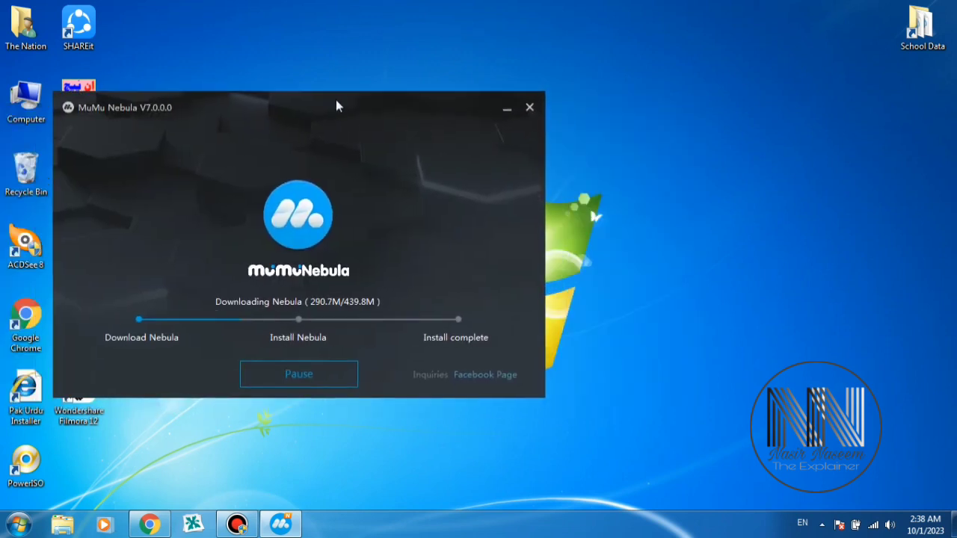
pyautogui.moveTo(336, 106); pyautogui.dragTo(338, 97)
pyautogui.rightClick(658, 24)
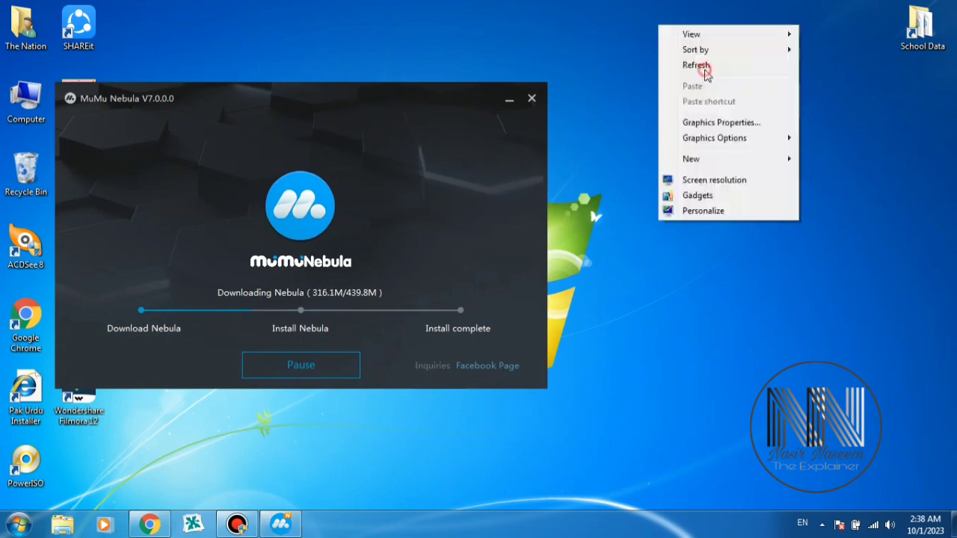
pyautogui.click(700, 66)
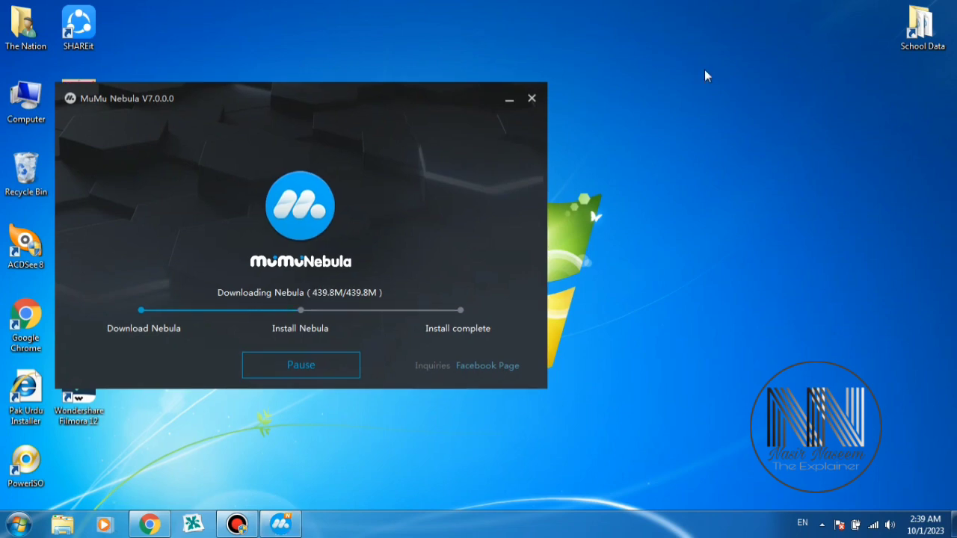
pyautogui.moveTo(408, 98)
pyautogui.mouseDown()
pyautogui.moveTo(273, 214)
pyautogui.moveTo(566, 314)
pyautogui.moveTo(225, 139)
pyautogui.mouseUp()
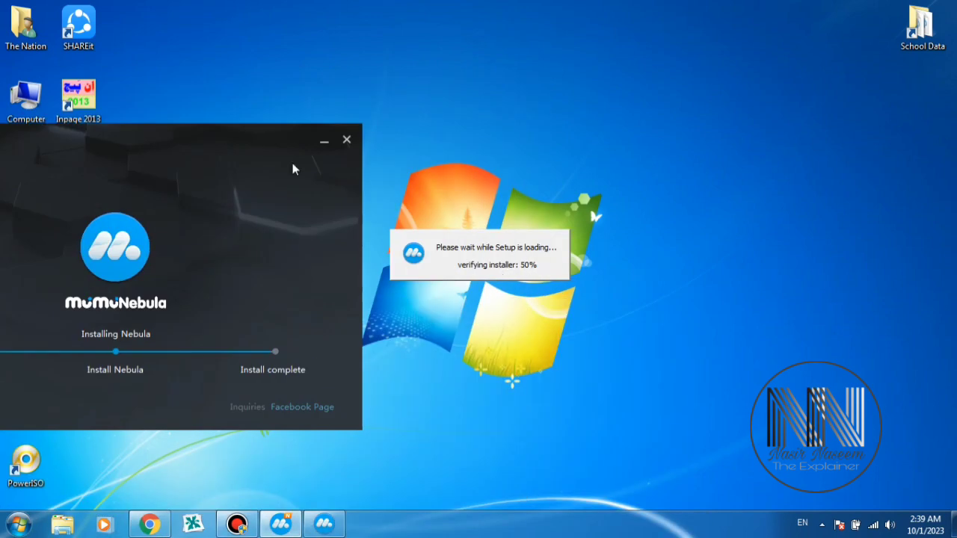
# Recentre the installer and dismiss the cannot-exit warning until installation completes
pyautogui.moveTo(293, 169); pyautogui.dragTo(323, 138)
pyautogui.moveTo(204, 138); pyautogui.dragTo(368, 137)
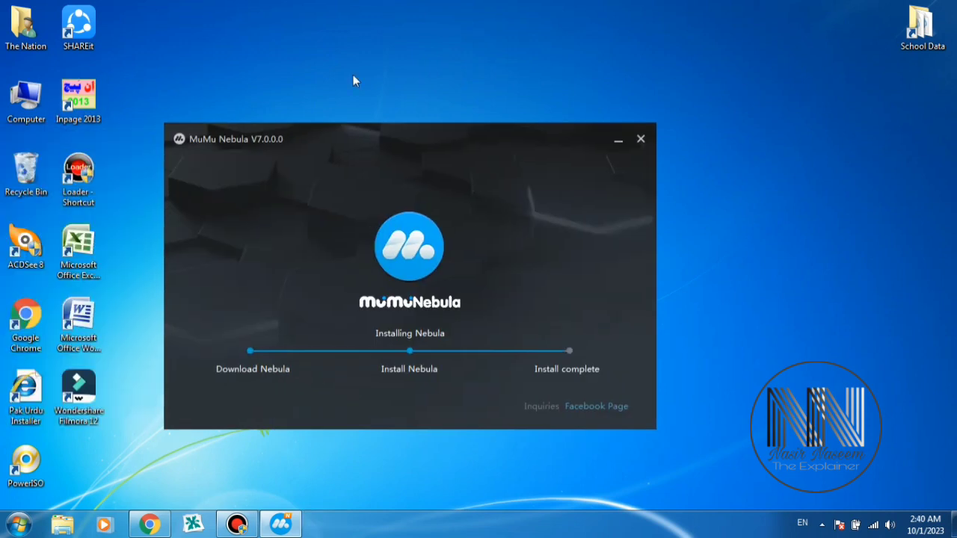
pyautogui.click(639, 141)
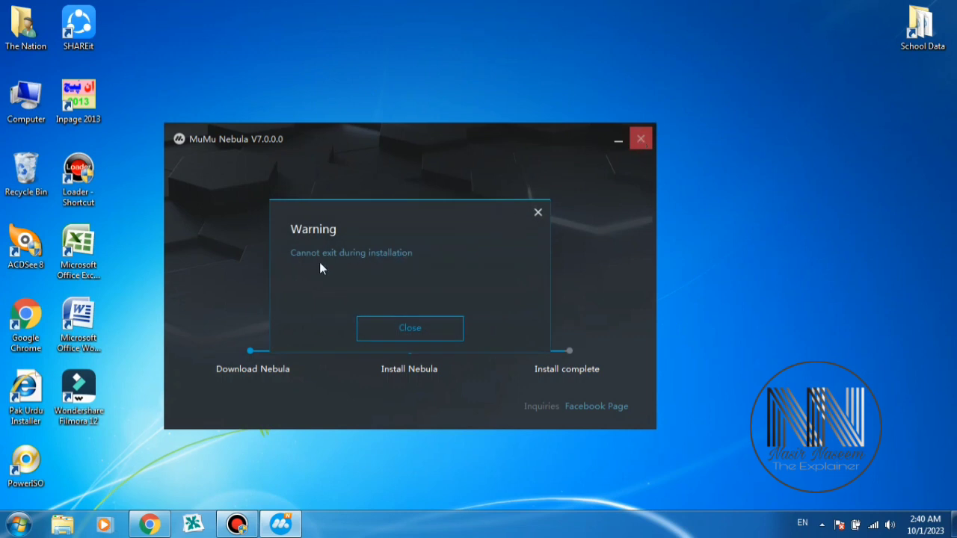
pyautogui.click(539, 219)
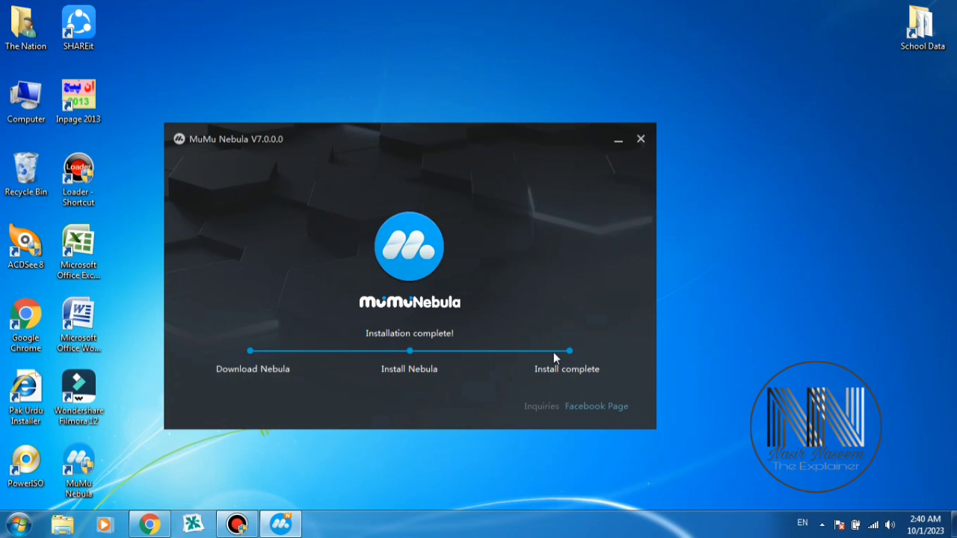
# Close the finished installer, refresh the desktop and launch MuMu Nebula from its shortcut
pyautogui.click(641, 138)
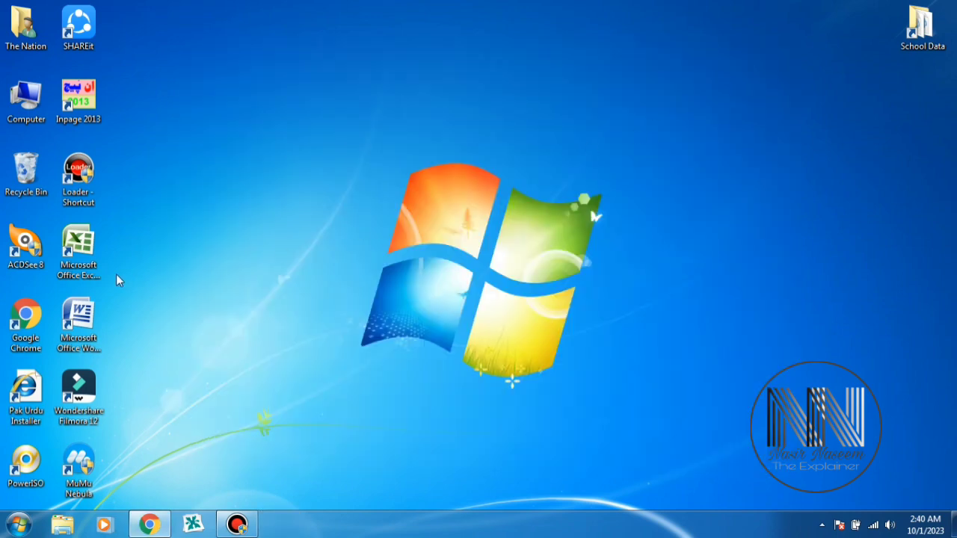
pyautogui.rightClick(116, 280)
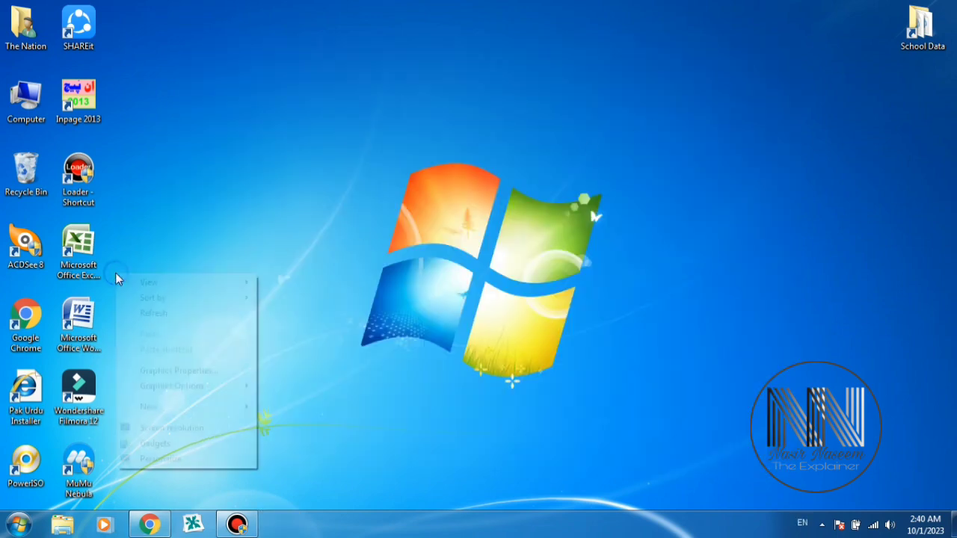
pyautogui.click(125, 311)
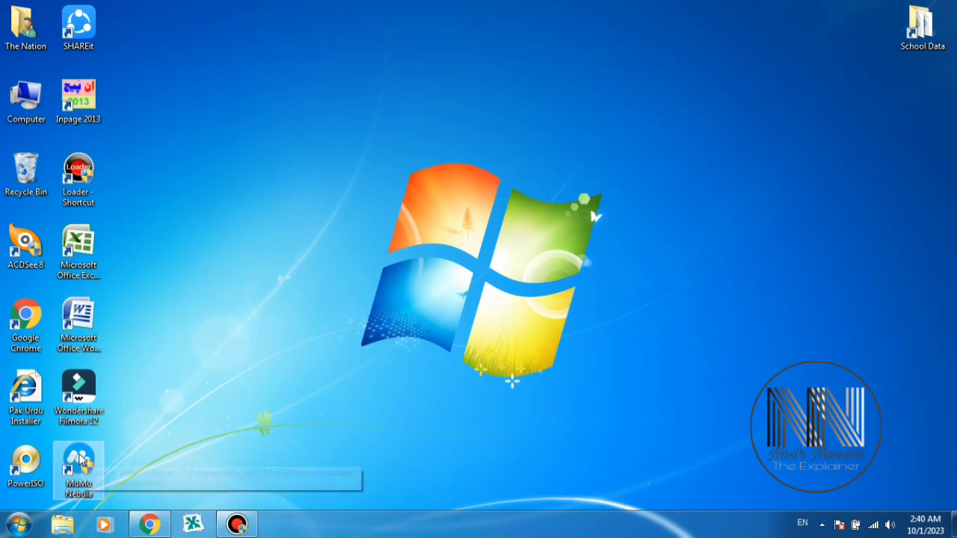
pyautogui.doubleClick(84, 482)
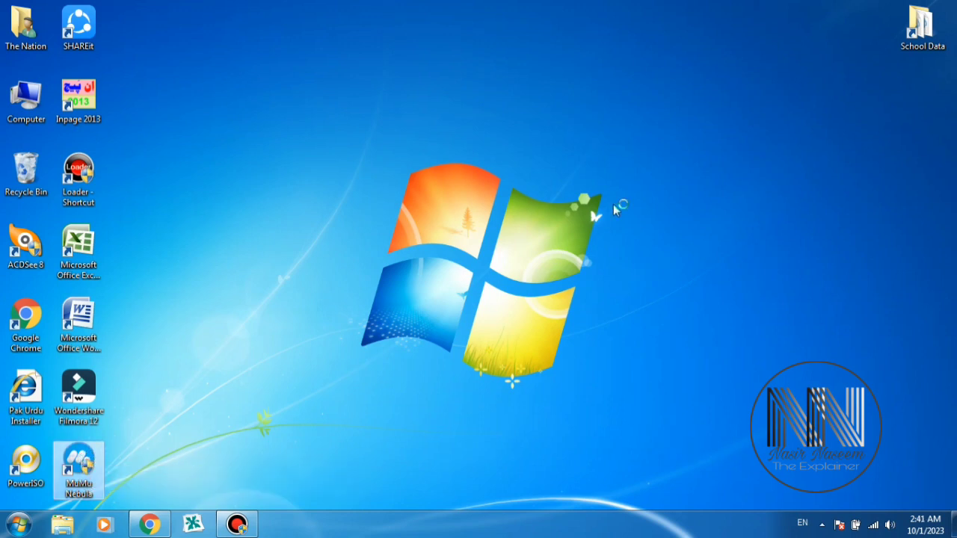